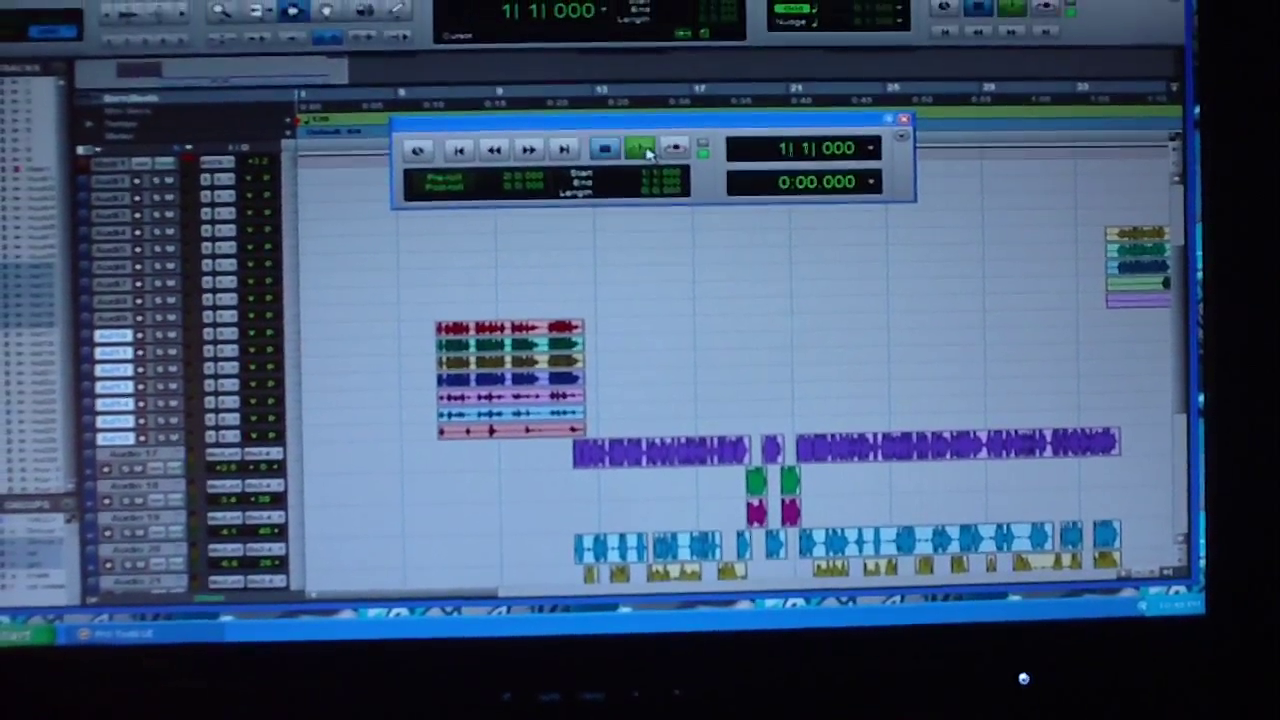
Start playback of the hip-hop session from the song's beginning in the Transport window
left_click(604, 110)
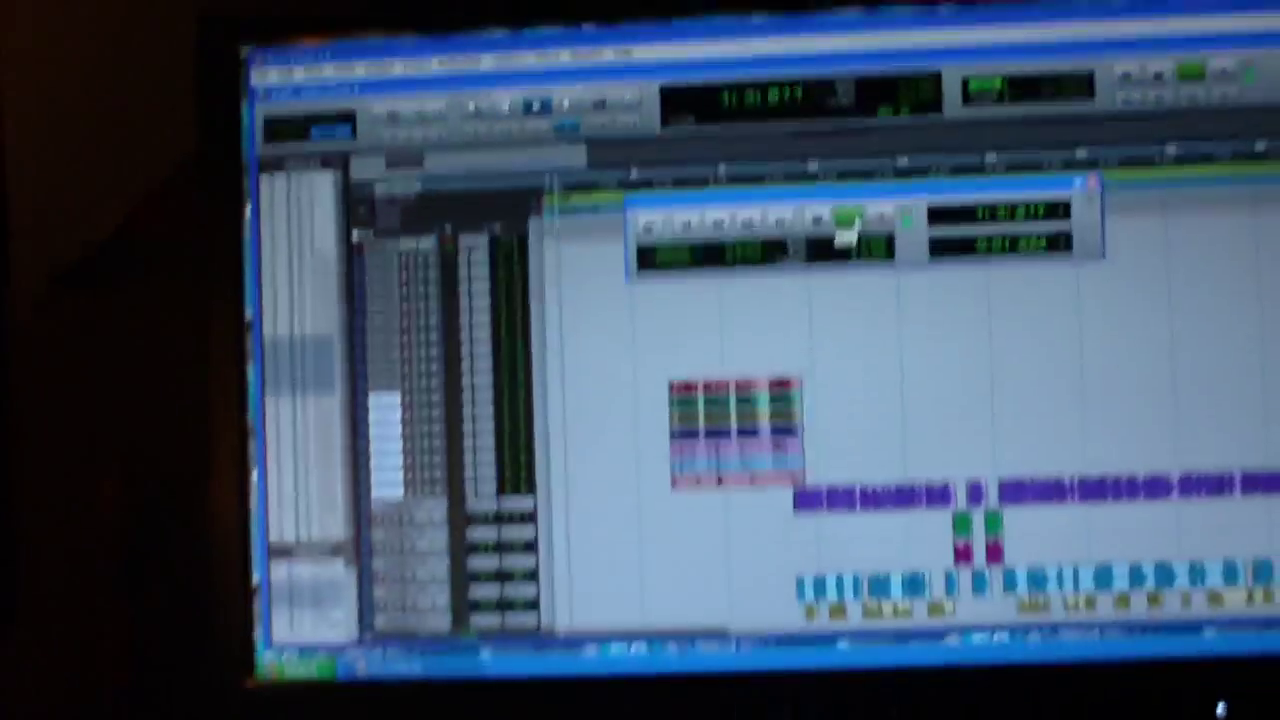